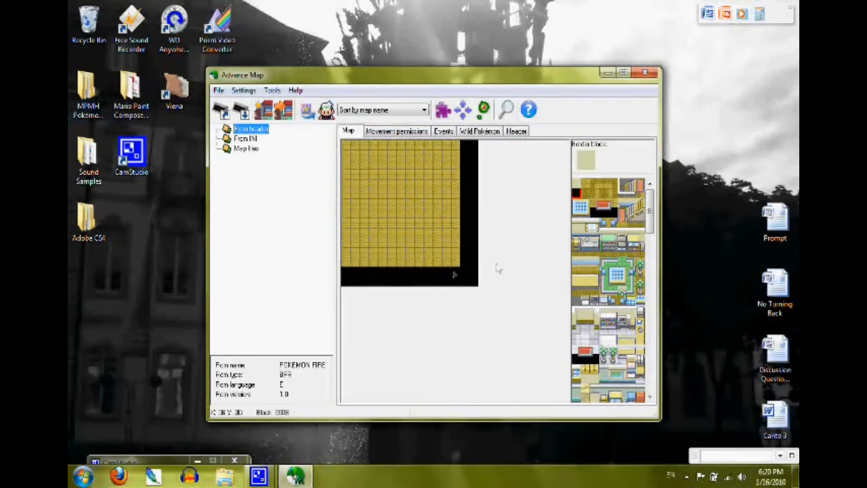
Step: Change the map height to 14 in the map dimensions and view the resized map
left_click(516, 132)
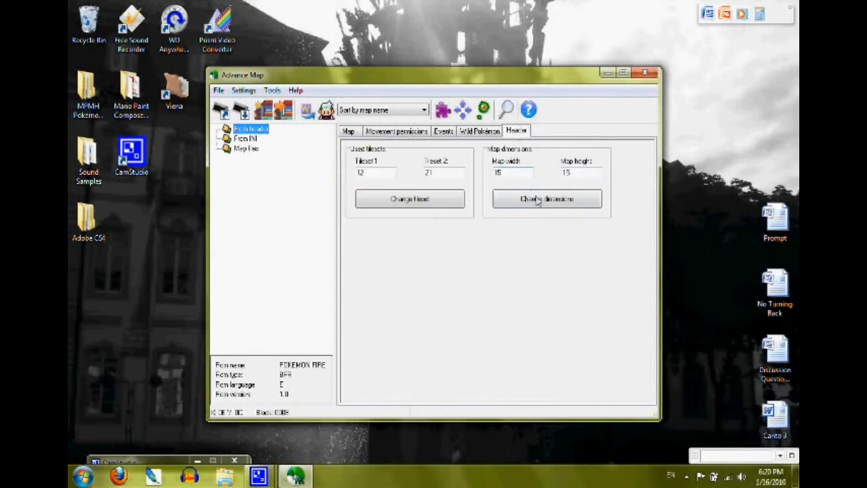
left_click(569, 174)
left_click_drag(567, 174, 585, 173)
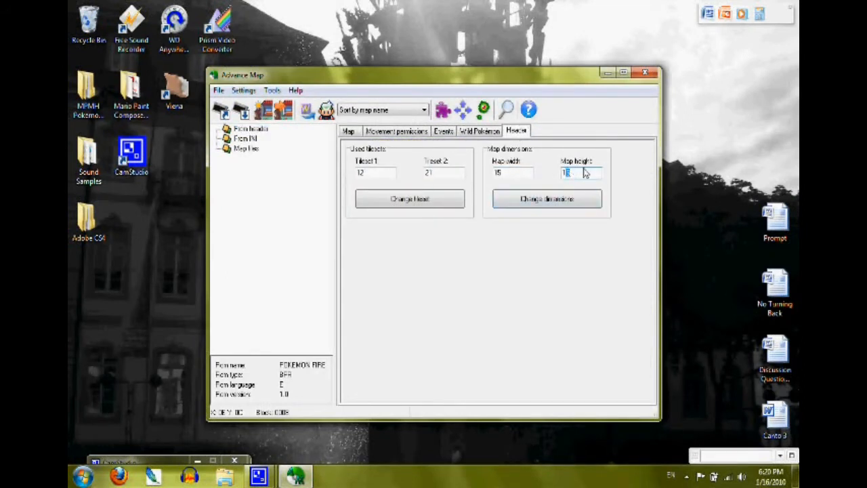
left_click(532, 201)
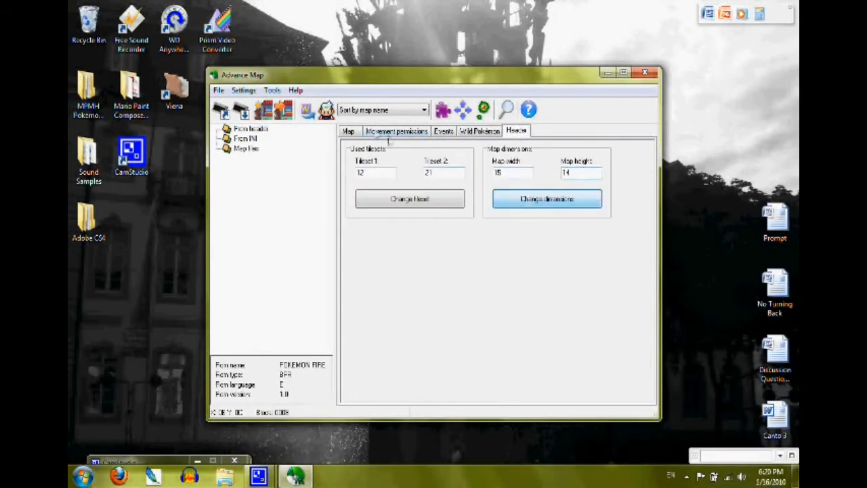
left_click(349, 132)
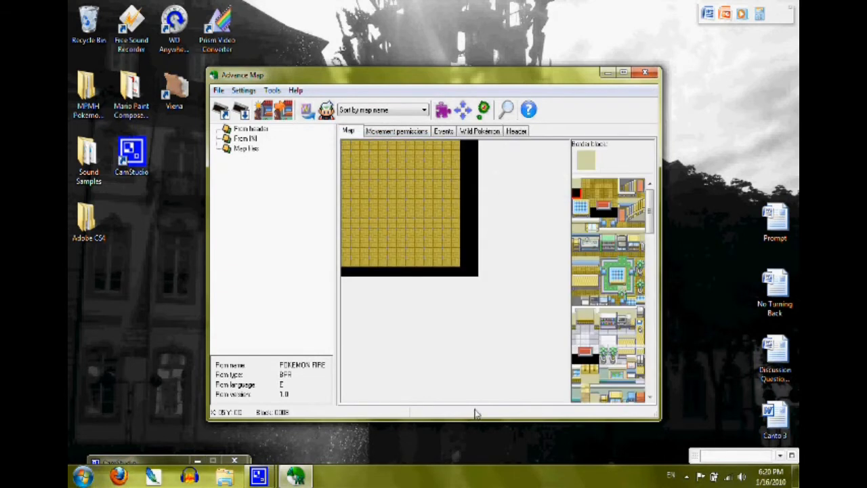
Step: Resize the map to a width of 14 and a height of 12
left_click(516, 133)
left_click_drag(516, 176, 494, 161)
type("14")
left_click_drag(577, 173, 560, 164)
type("13")
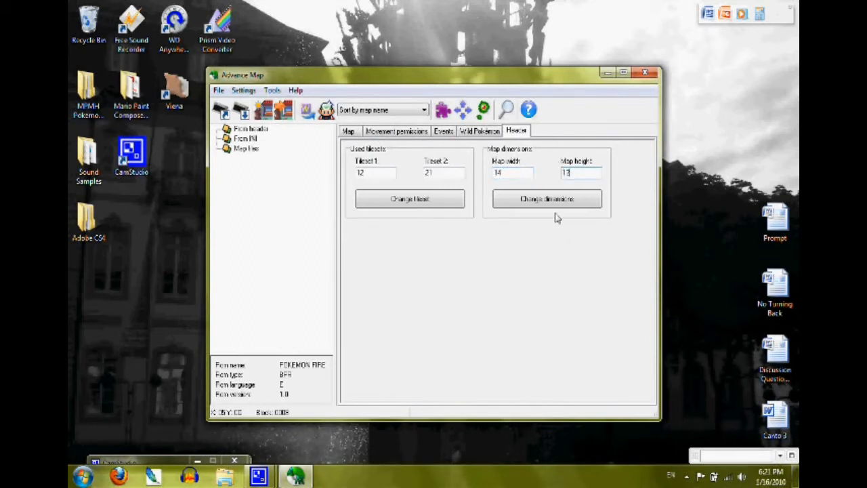
left_click(552, 198)
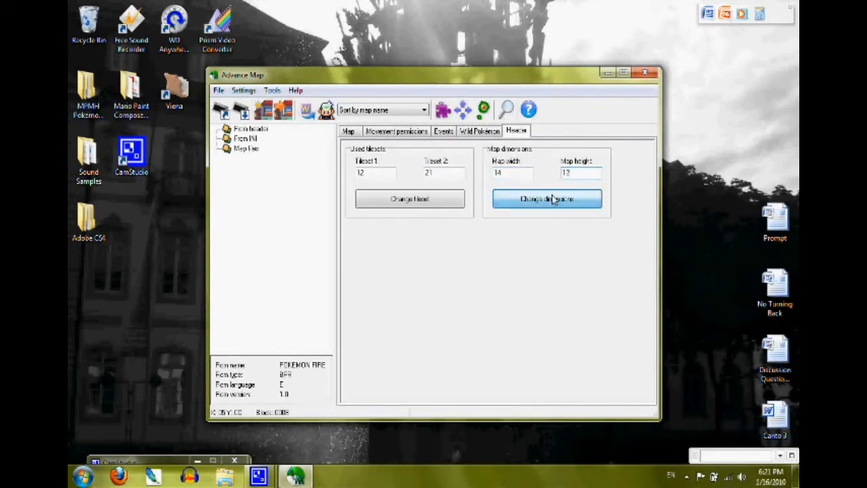
left_click(349, 130)
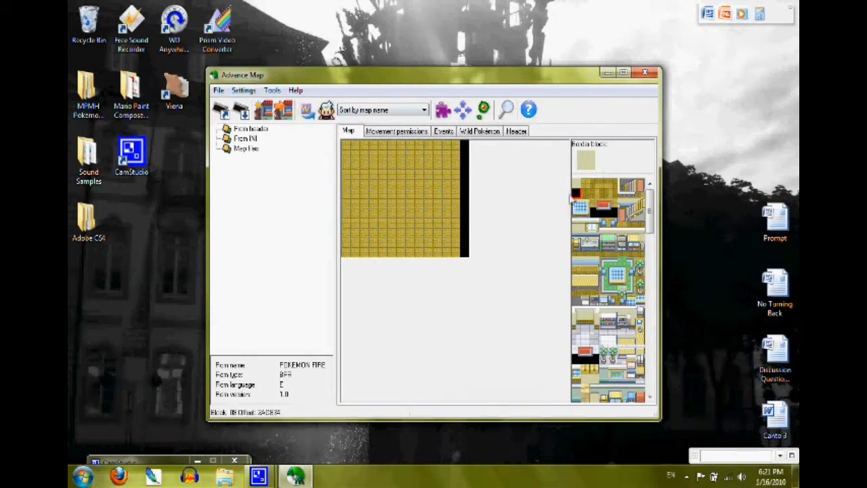
Step: Paint the map's bottom row black and place the red doormat at the floor's lower edge, right of centre
left_click(461, 254)
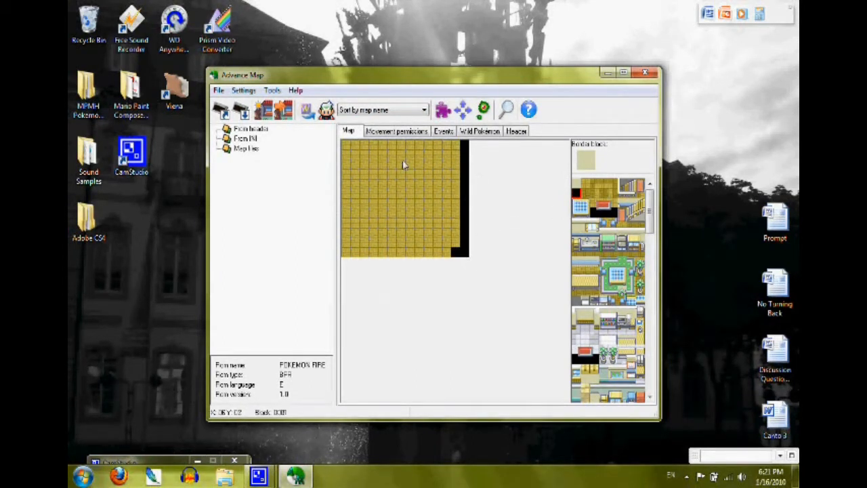
left_click_drag(458, 253, 350, 254)
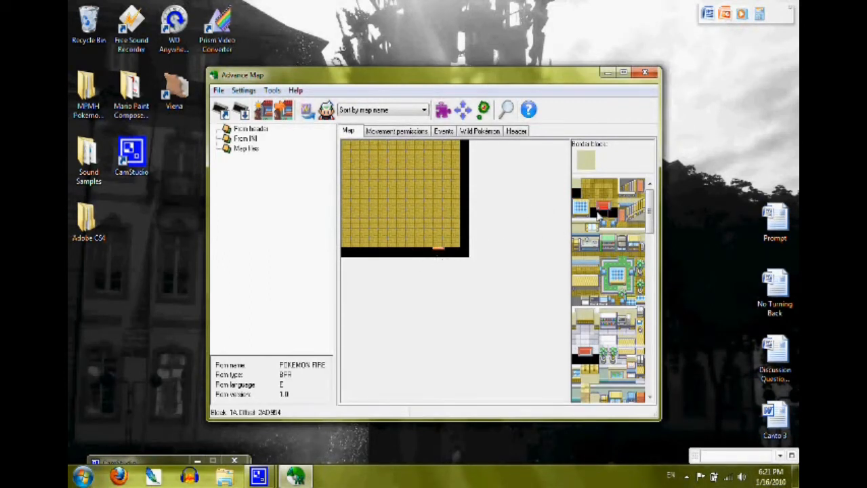
left_click(427, 244)
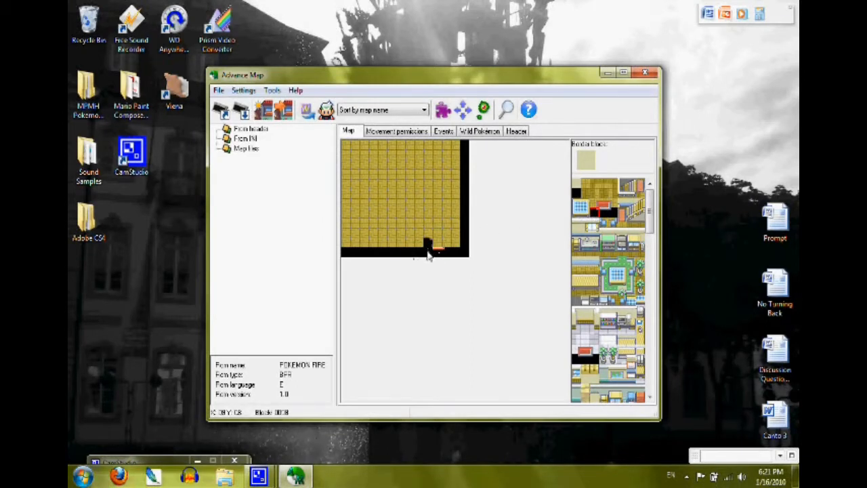
left_click(427, 244)
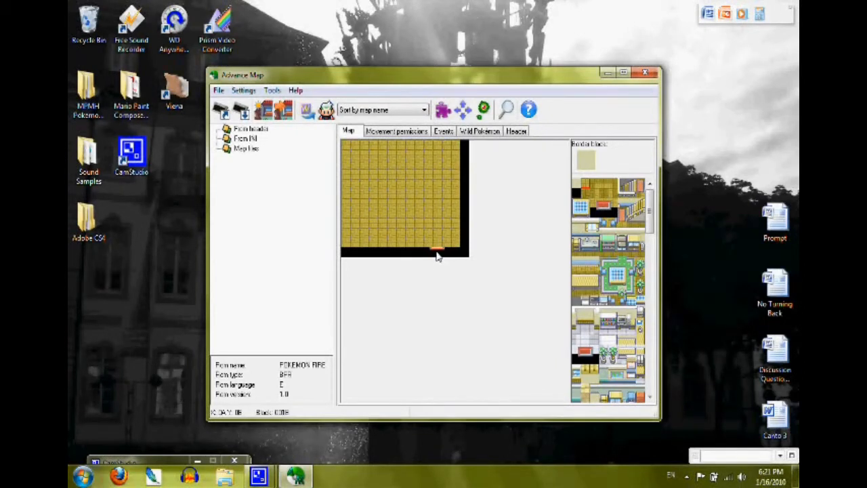
scroll(437, 255, "down", 3)
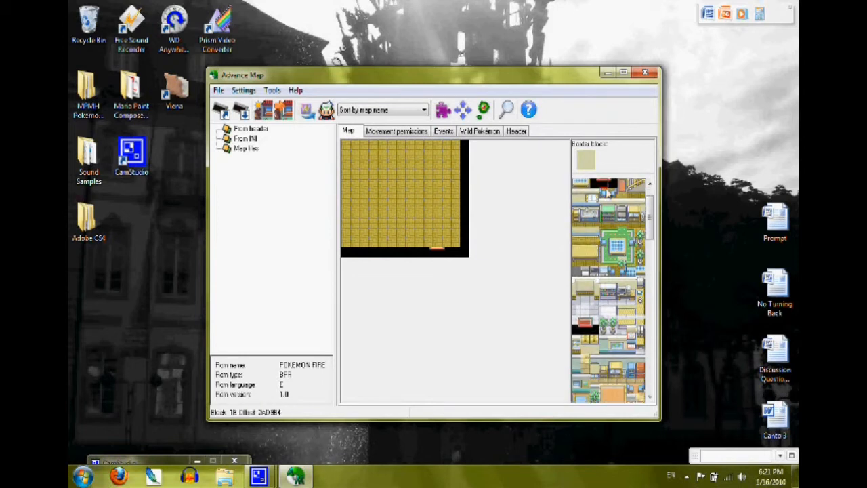
left_click(649, 184)
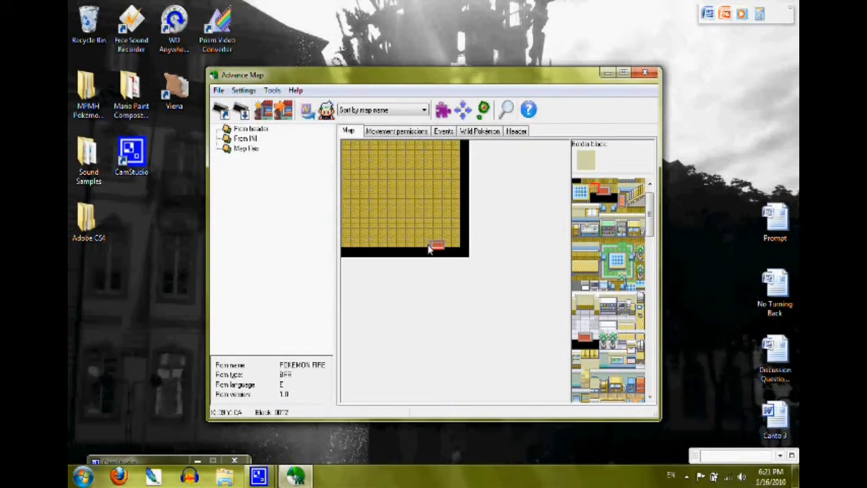
left_click(577, 190)
mouse_move(382, 165)
left_mouse_down()
mouse_move(379, 193)
mouse_move(373, 165)
left_mouse_up()
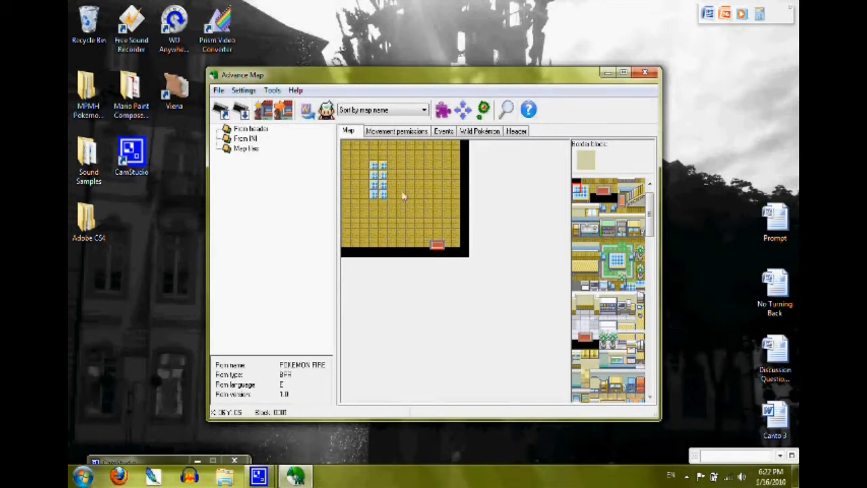
scroll(405, 189, "up", 1)
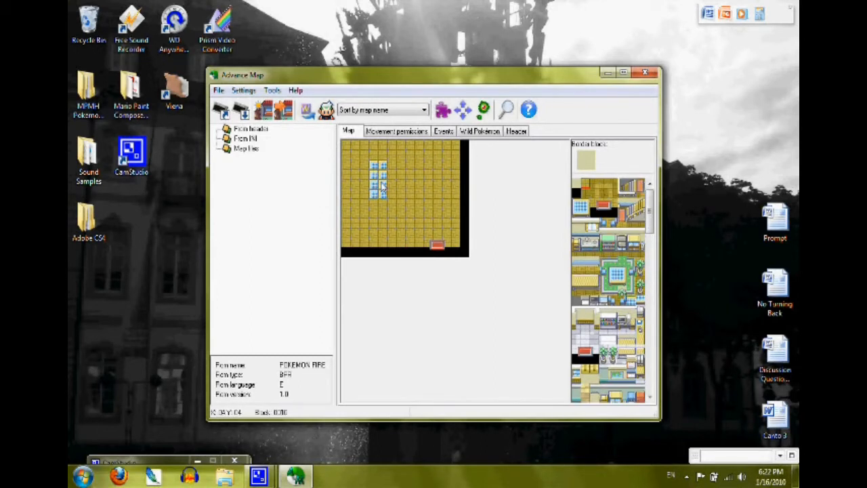
key("ctrl+z")
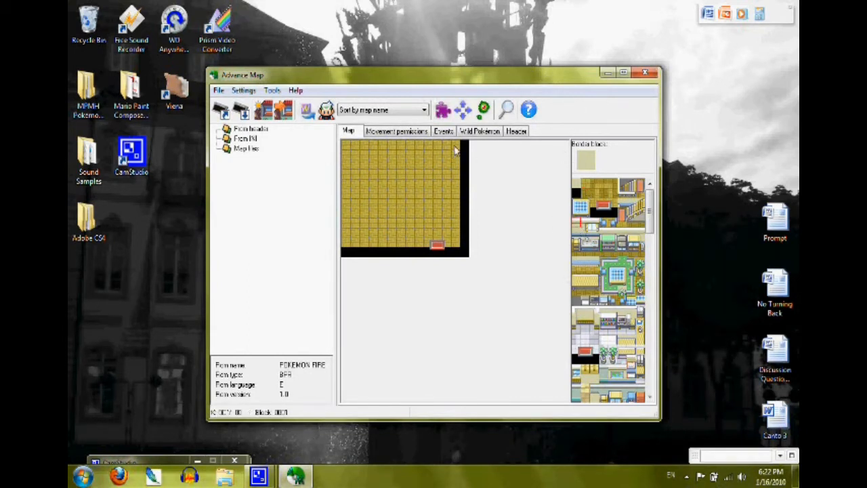
Step: Build the wall across the room's top two rows and edge the adjoining floor with shaded floor blocks
left_click_drag(454, 146, 344, 147)
left_click(575, 232)
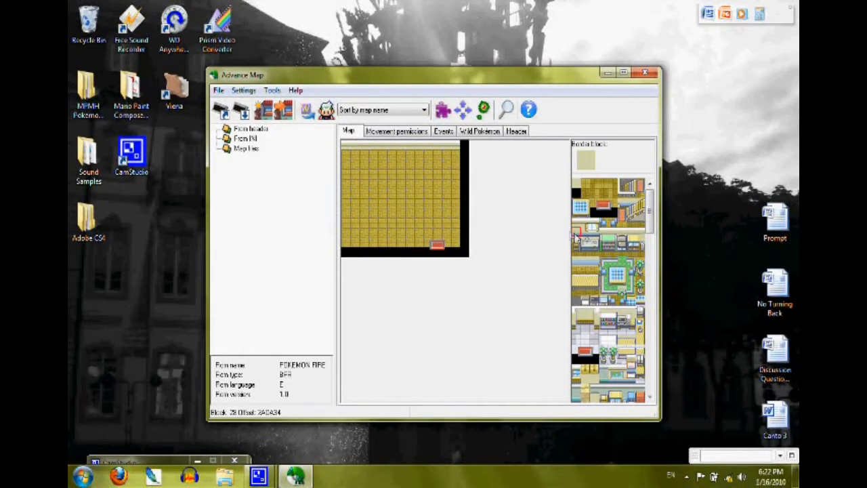
left_click_drag(458, 160, 342, 155)
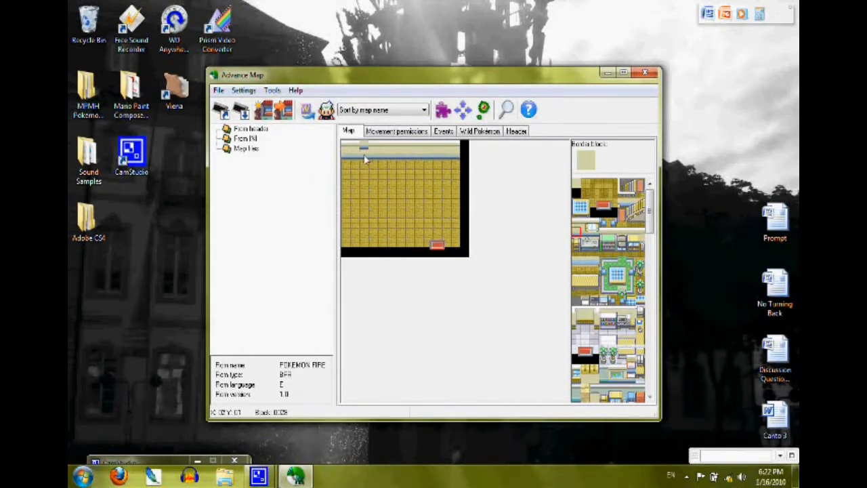
right_click(375, 142)
left_click(363, 145)
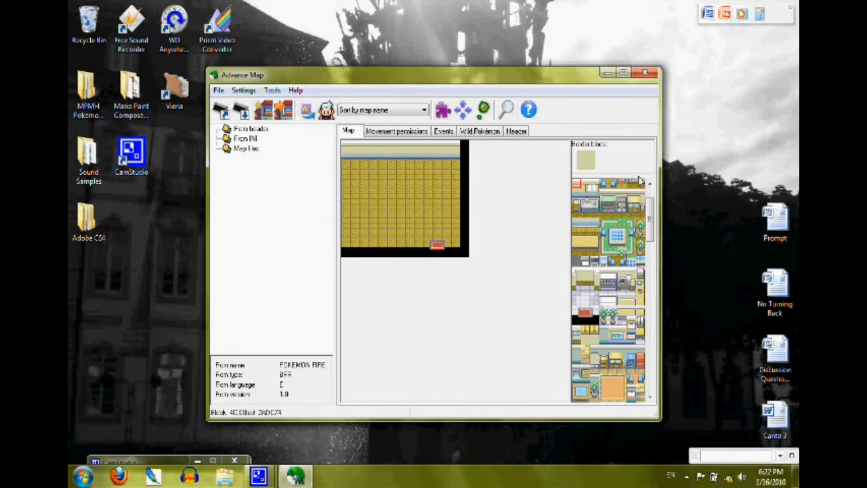
scroll(595, 197, "up", 2)
left_click(595, 196)
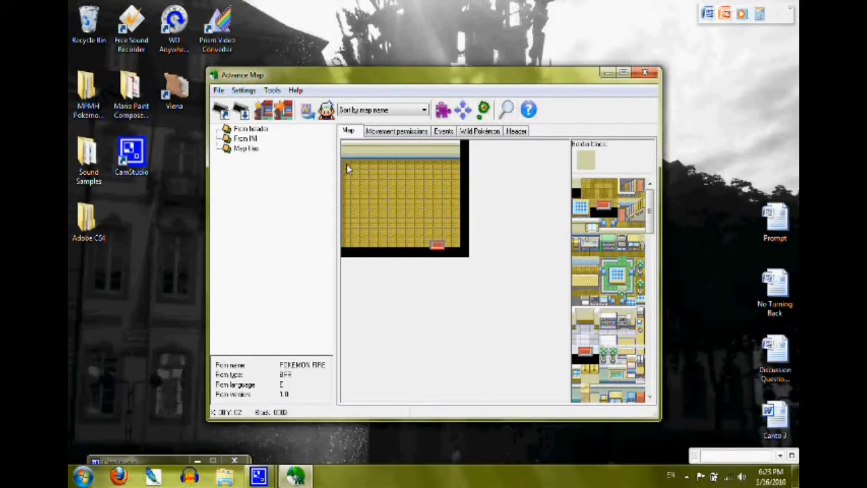
Step: Place the kitchen sink counter in the room's upper-left corner and the green cabinet farther along the top wall
left_click(591, 254)
left_click(347, 166)
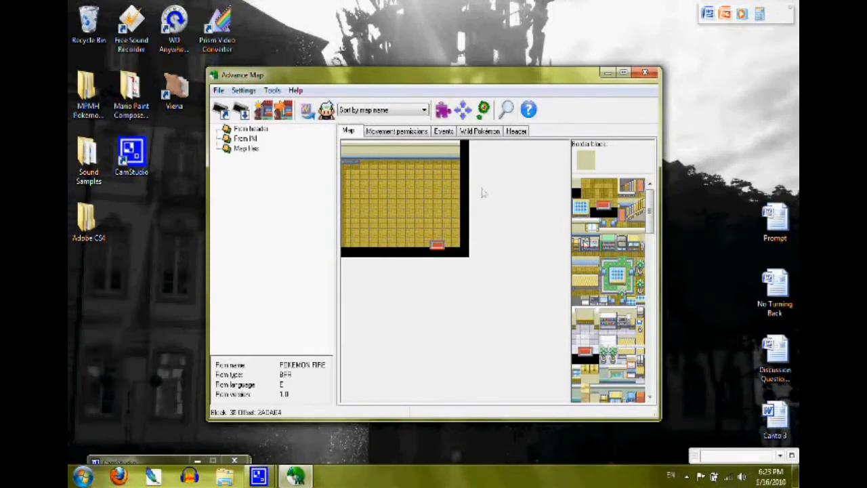
left_click(346, 154)
left_click(594, 241)
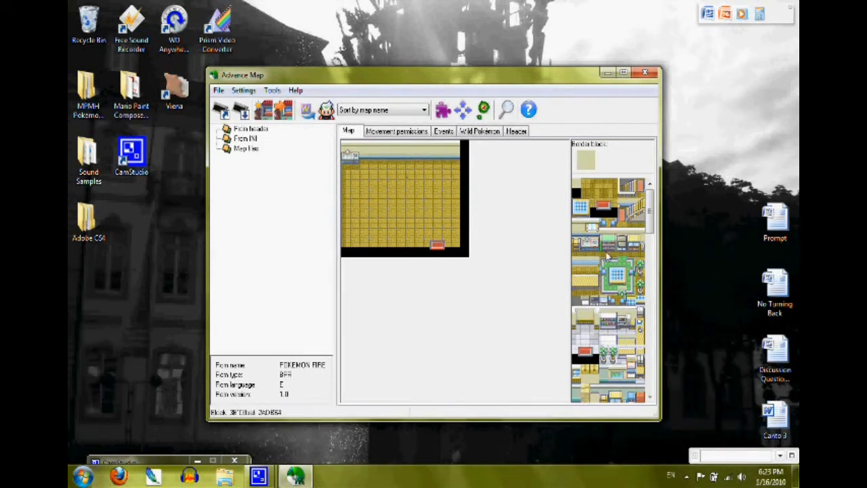
left_click(383, 162)
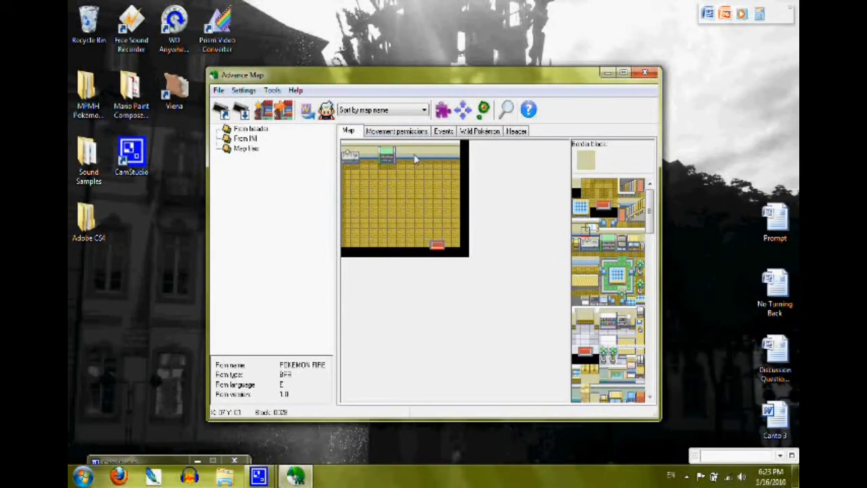
Step: Hang the white picture on the top wall and stand the narrow grey furniture piece to its right
left_click(594, 231)
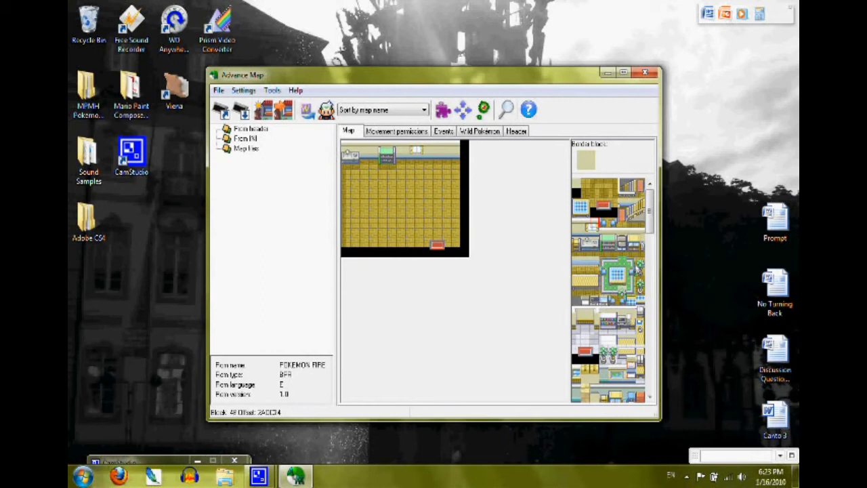
left_click(619, 244)
left_click(437, 154)
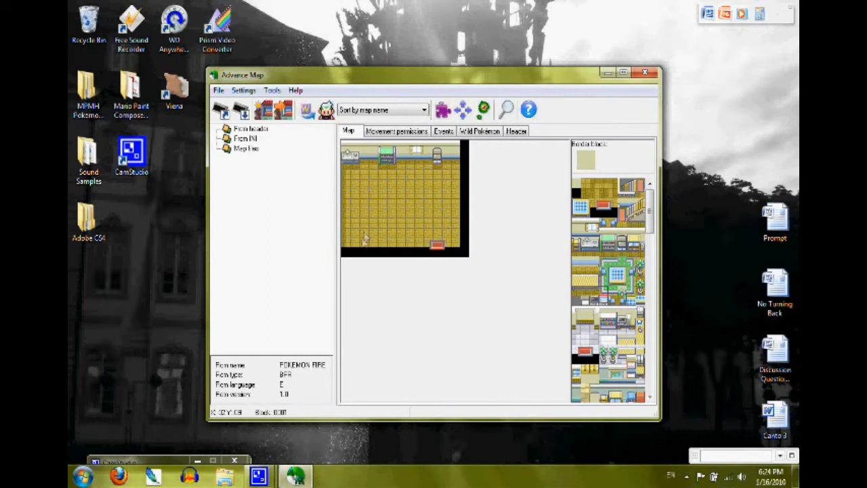
Step: Lay a bordered rectangular green carpet in the middle of the room and fill its centre with carpet blocks
left_click(383, 221)
left_click_drag(390, 222, 424, 228)
left_click_drag(429, 218, 429, 195)
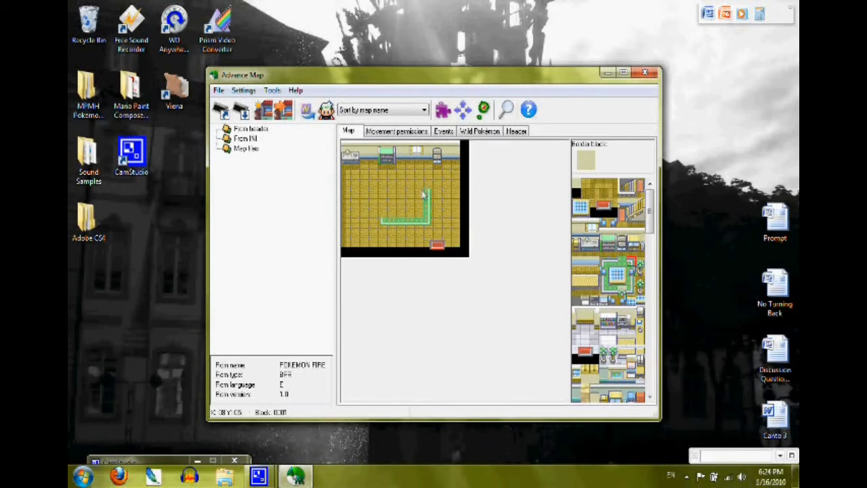
left_click(613, 261)
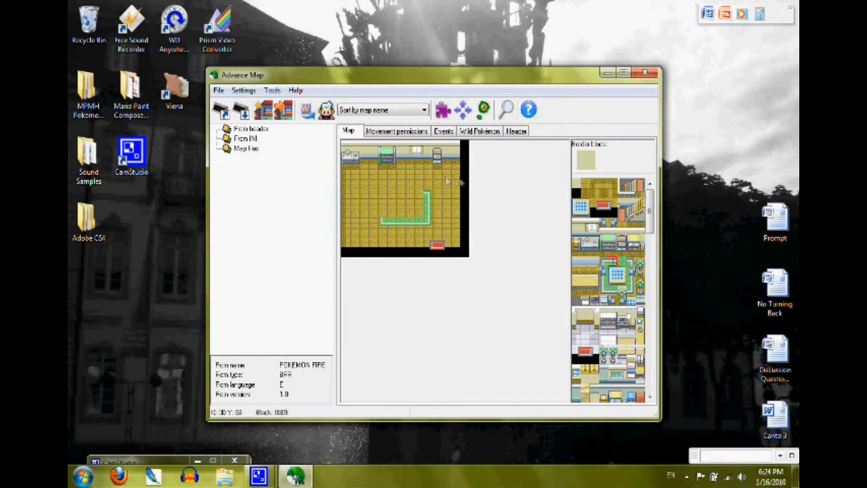
mouse_move(428, 196)
left_mouse_down()
mouse_move(383, 194)
mouse_move(392, 194)
left_mouse_up()
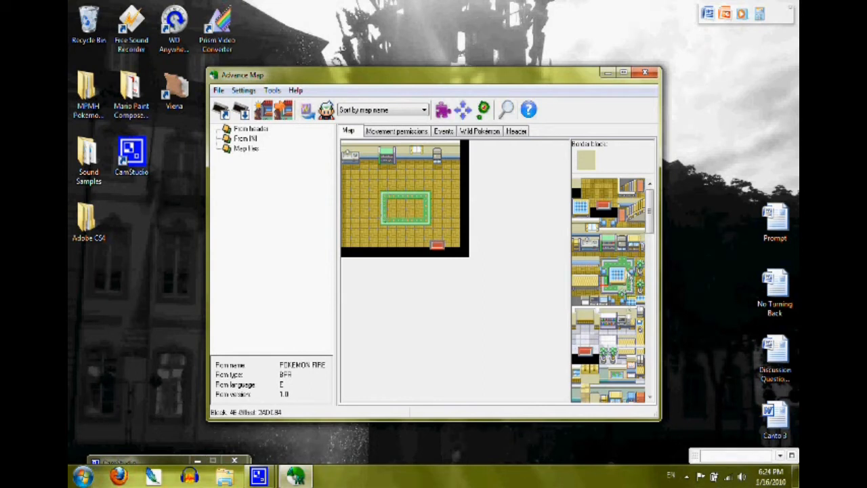
left_click(415, 209)
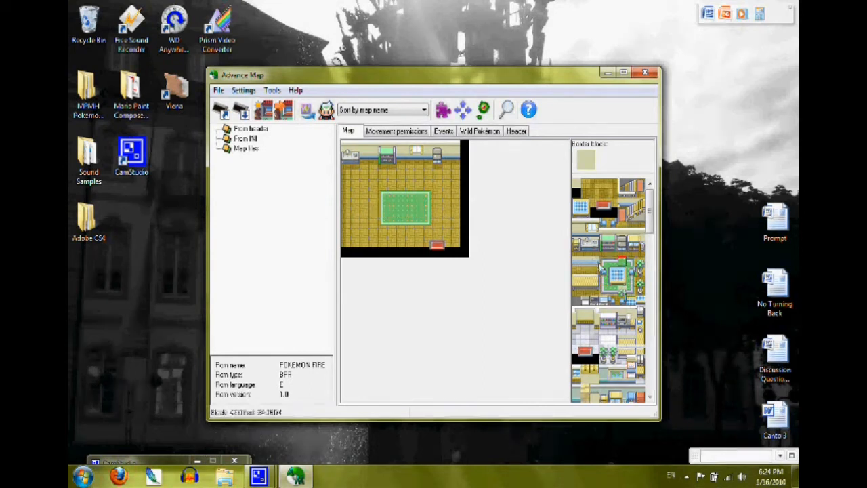
Step: Place two blue stools, one above the other, on the left part of the green carpet
left_click(354, 203)
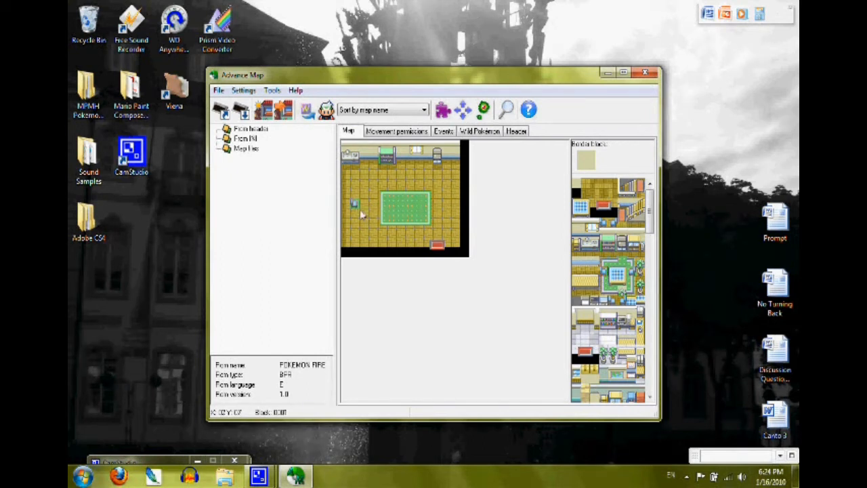
left_click(355, 207)
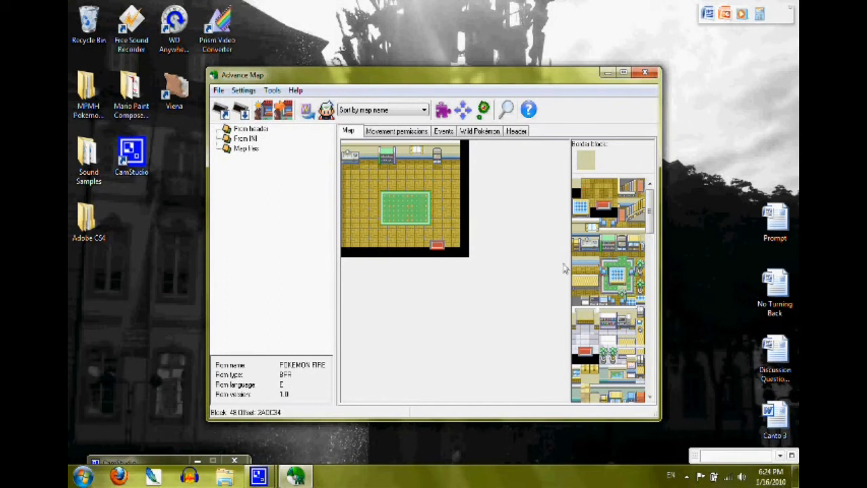
left_click(390, 203)
left_click(392, 213)
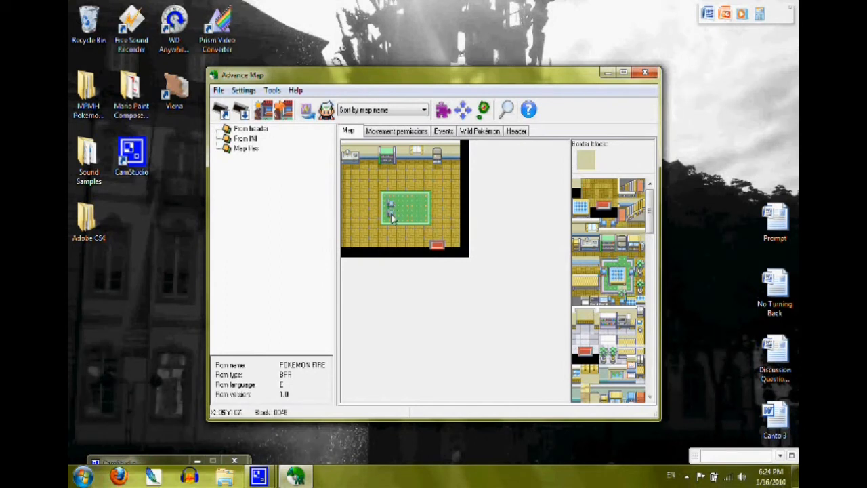
Step: Build a two-by-two-block table with a blue checkered top in the middle of the green carpet, beside the stools
left_click(612, 271)
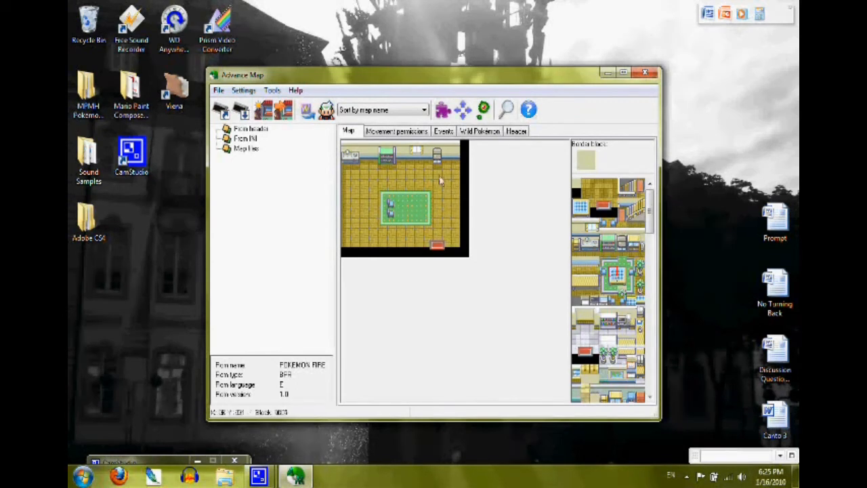
left_click(402, 204)
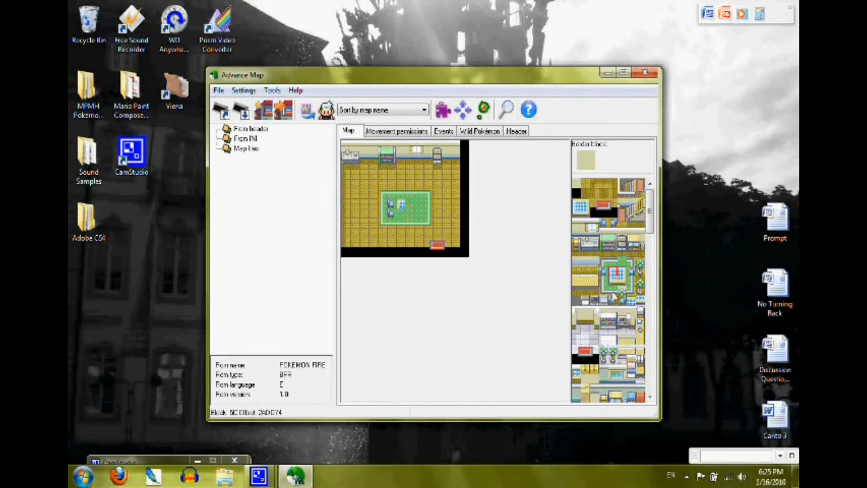
left_click(400, 213)
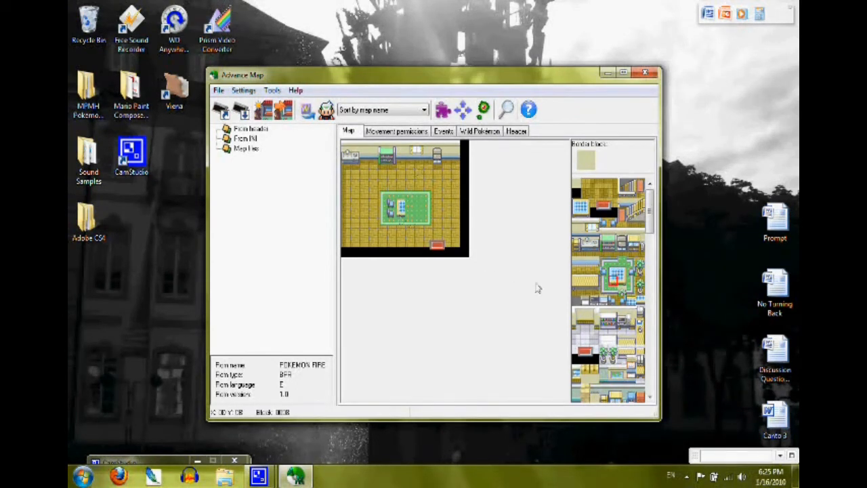
left_click(411, 211)
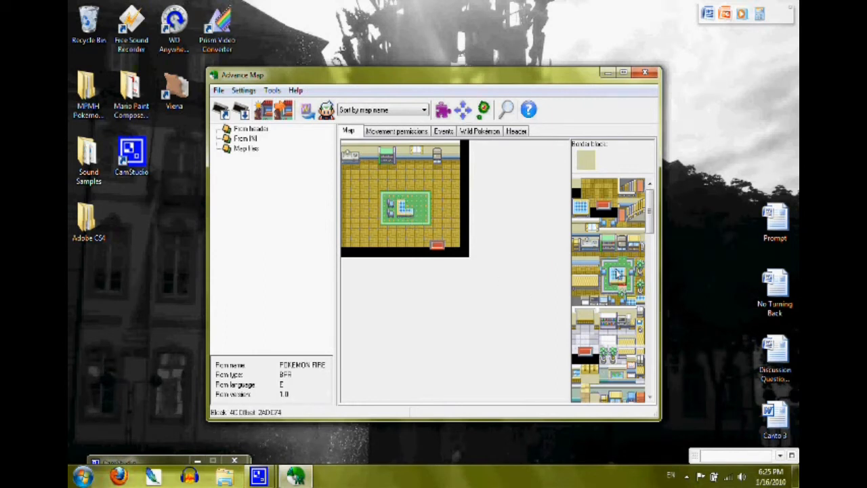
left_click(409, 207)
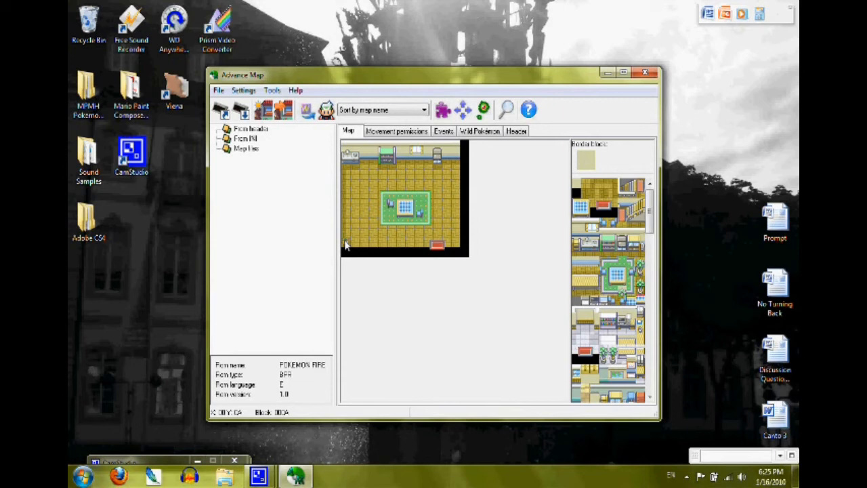
Step: Place one potted plant in the room's lower-left corner and another against the right edge of the floor
left_click(641, 290)
left_click(347, 237)
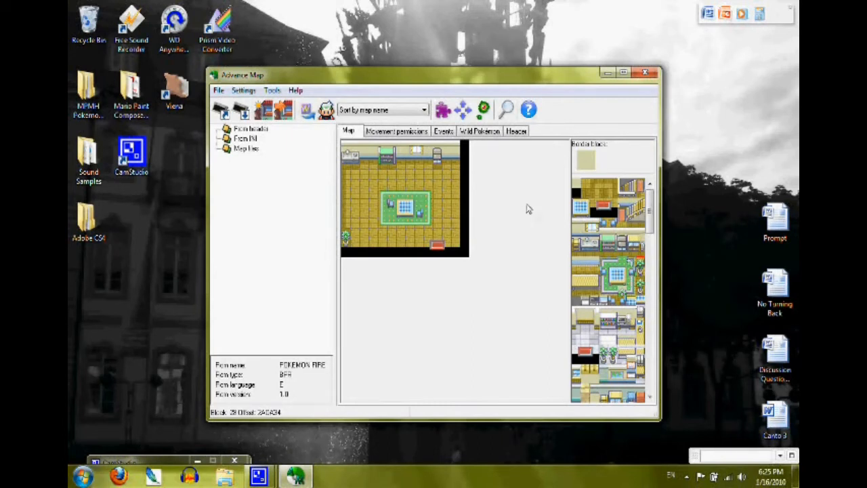
left_click(457, 187)
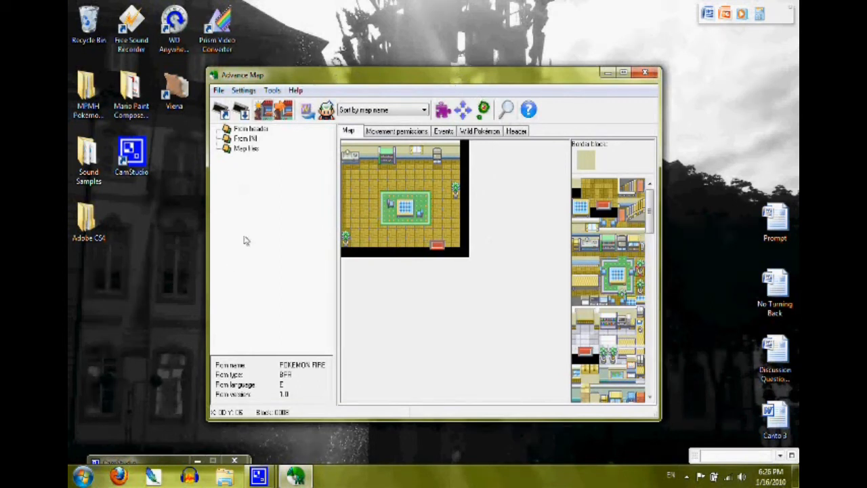
Step: Save the map to the Desktop as an AdvanceMap .map file named MY MAP
left_click(219, 91)
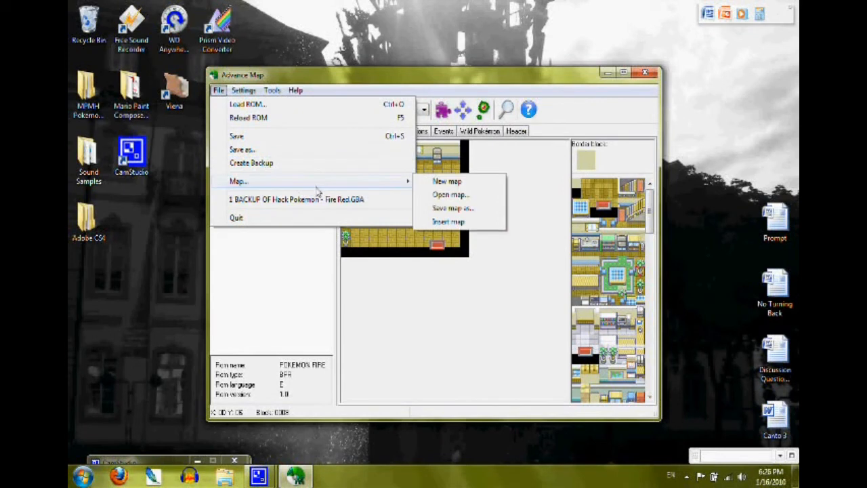
mouse_move(409, 191)
left_click(460, 201)
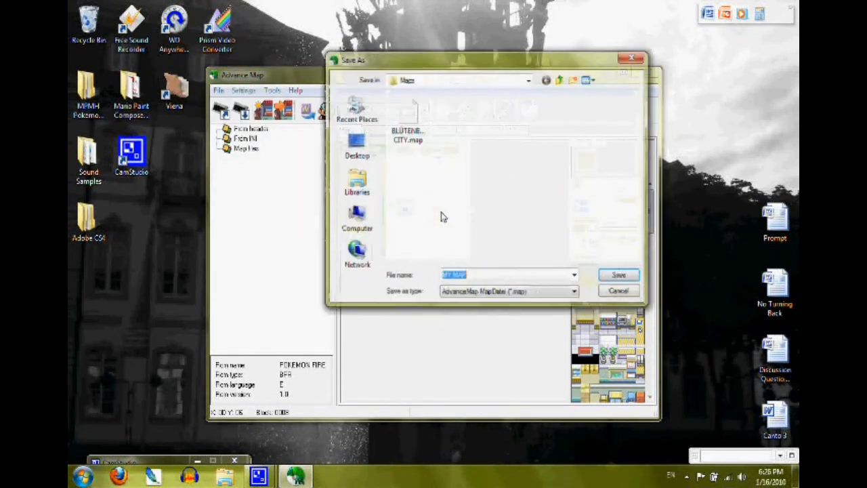
left_click(437, 80)
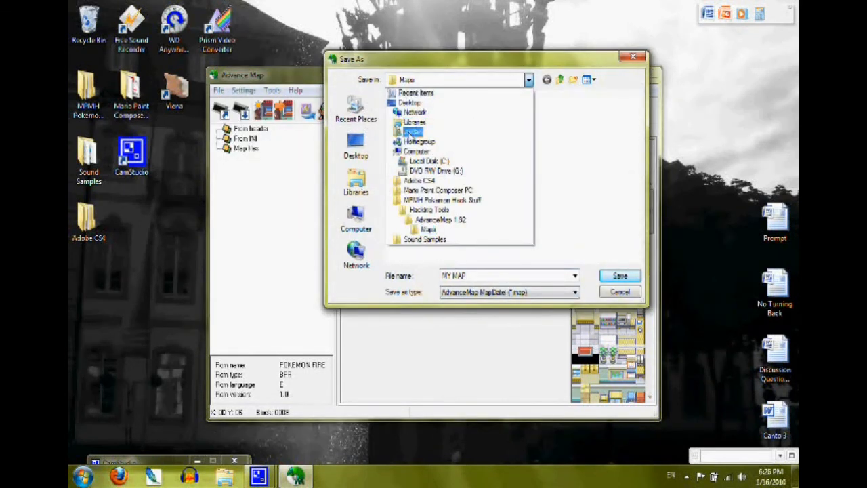
left_click(409, 102)
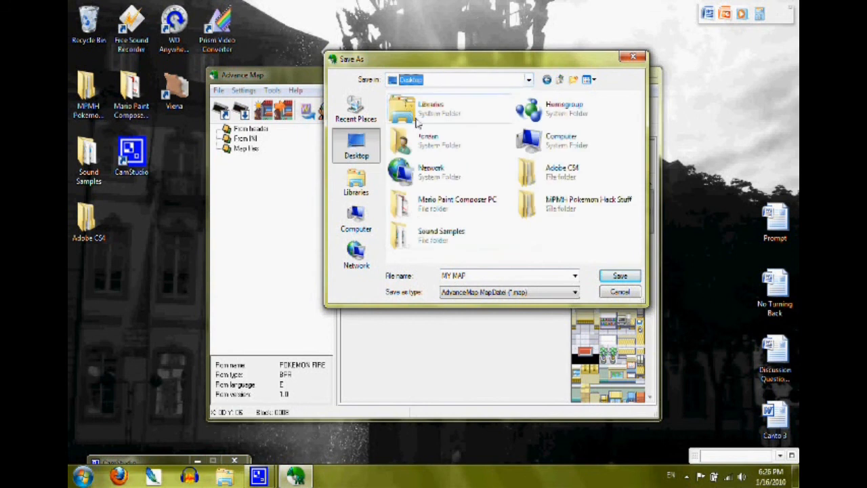
left_click(465, 276)
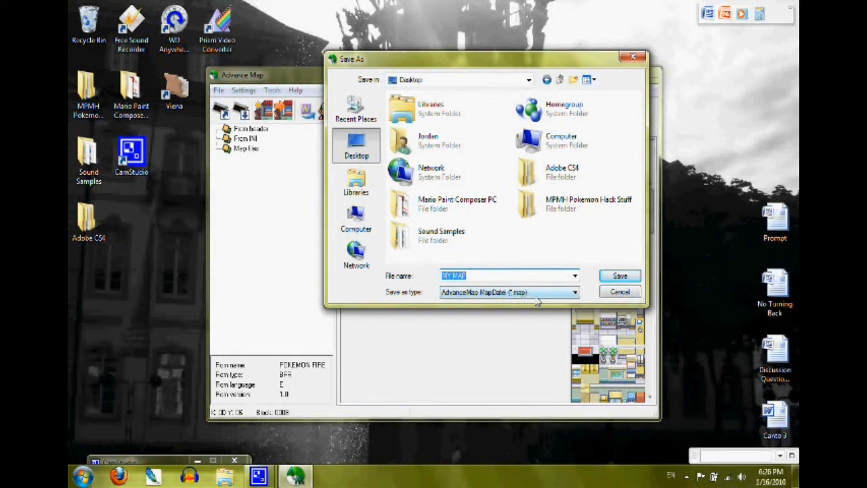
left_click(618, 277)
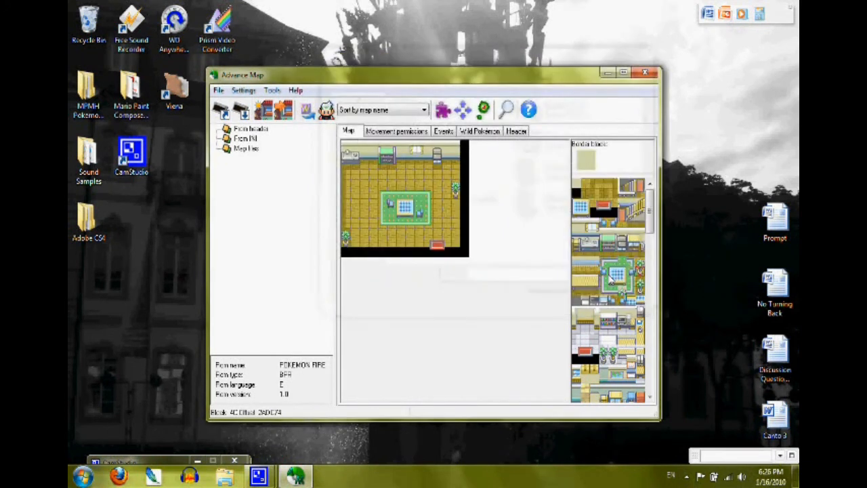
left_click_drag(124, 405, 71, 257)
left_click(135, 306)
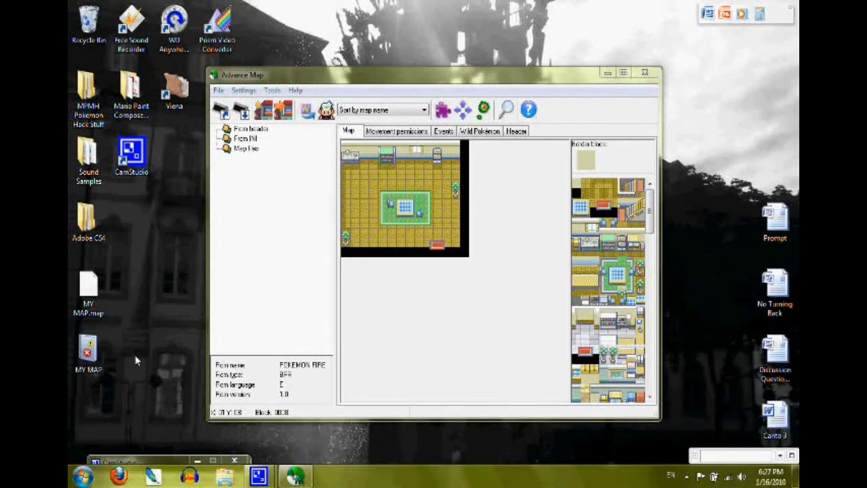
left_click(115, 471)
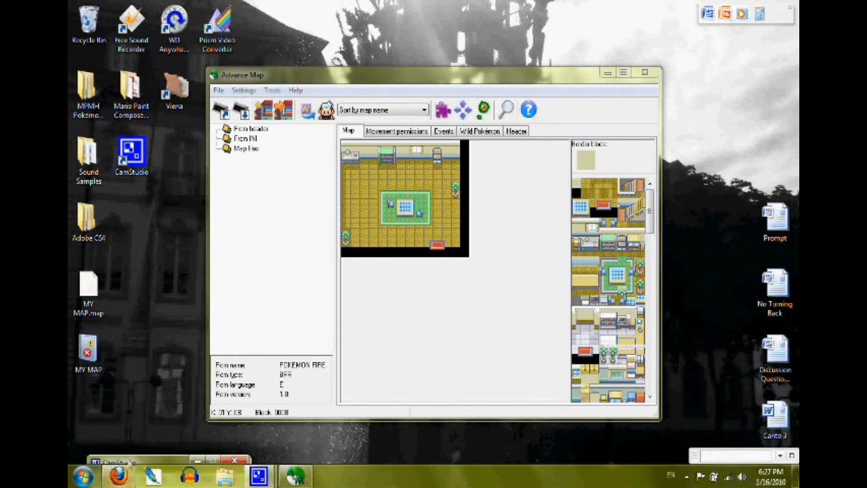